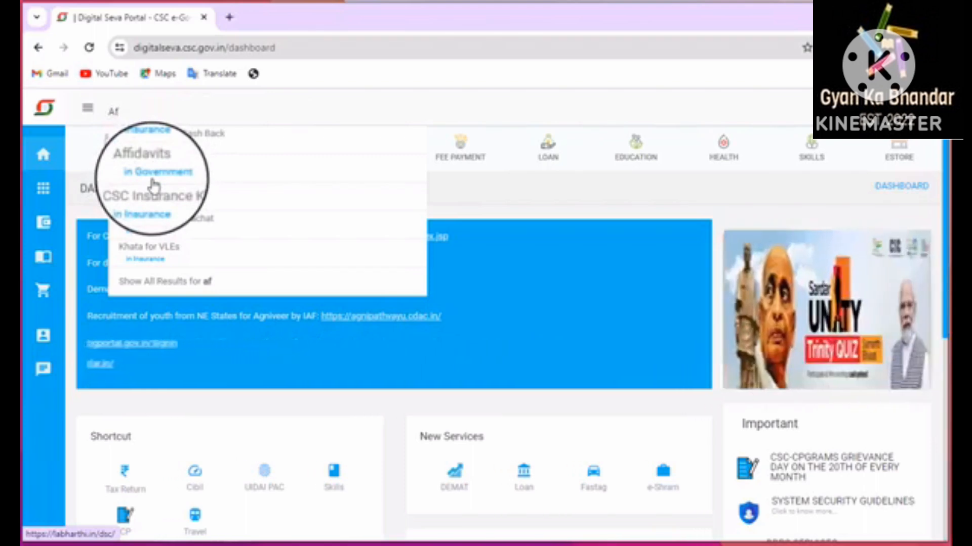
Open the Affidavits service under Government from the 'af' search suggestions
click(153, 188)
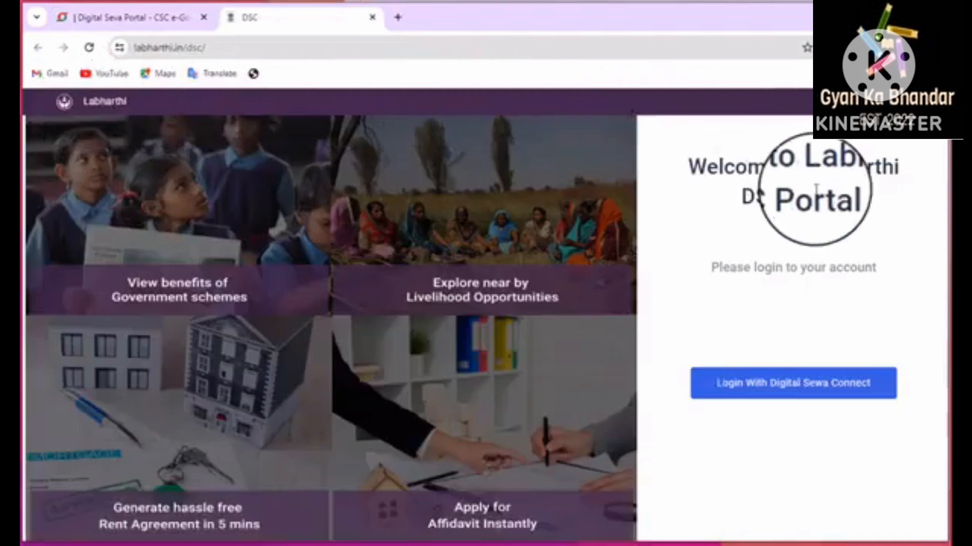
Sign in to Labharthi using Login With Digital Sewa Connect
click(759, 397)
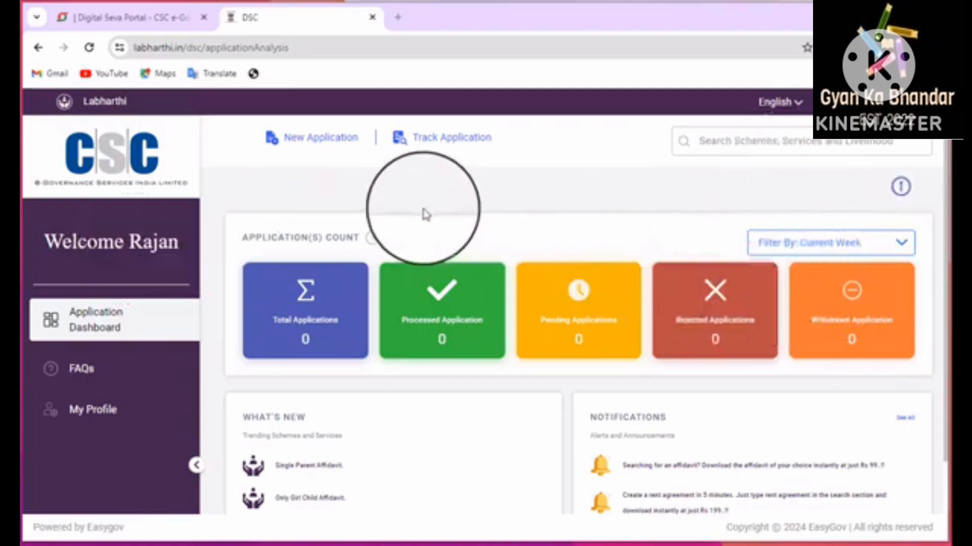
Start a New Application and browse the affidavit cards, returning to Personal Affidavits
click(308, 153)
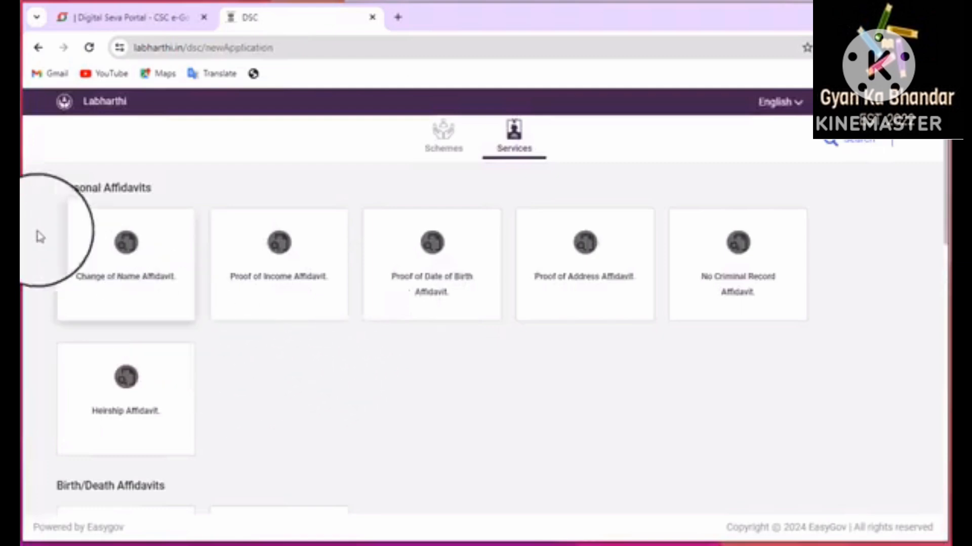
scroll(184, 167, down, 3)
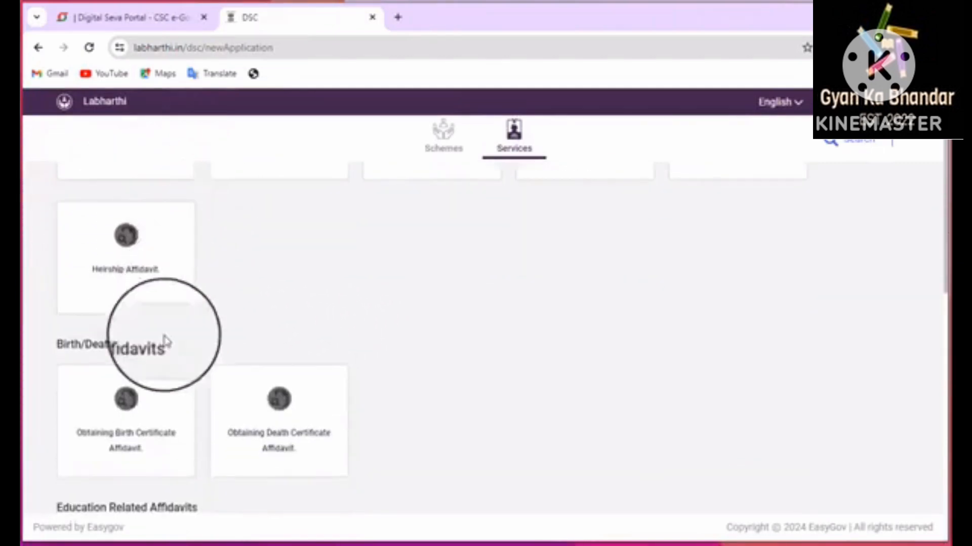
scroll(128, 345, down, 4)
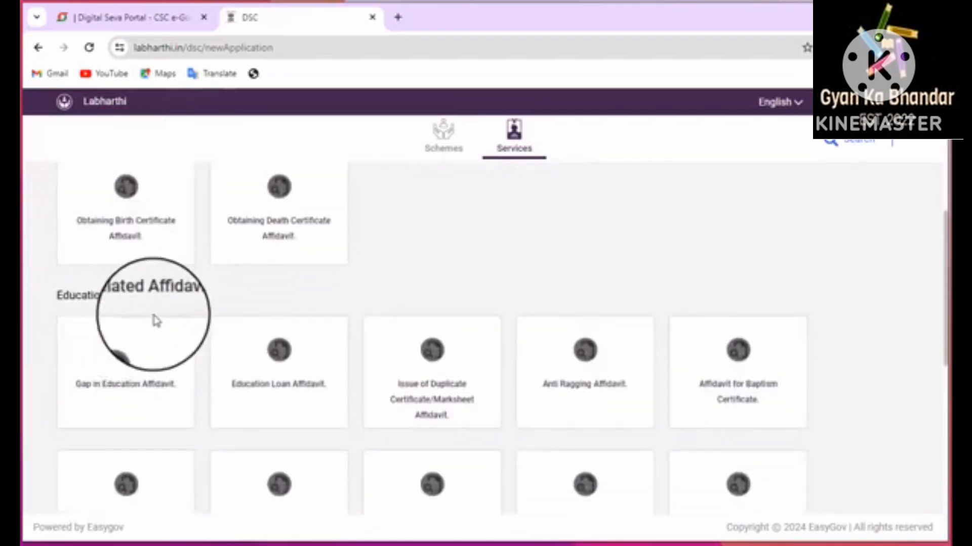
scroll(154, 320, down, 10)
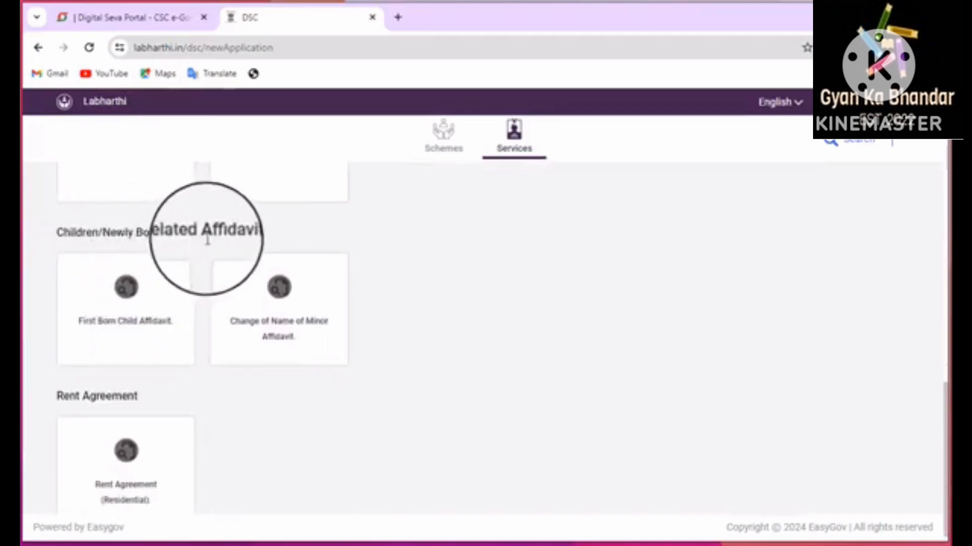
scroll(215, 273, down, 1)
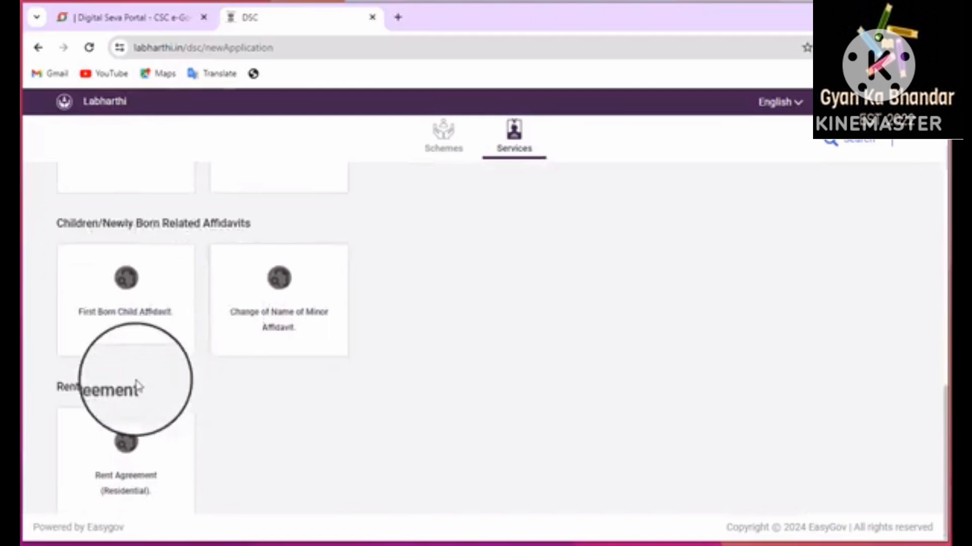
scroll(165, 410, up, 5)
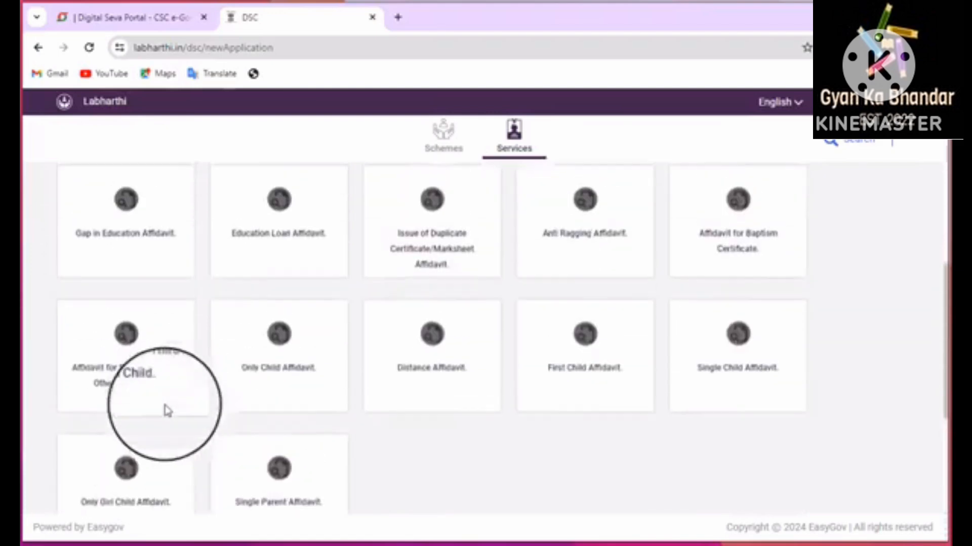
scroll(165, 411, up, 3)
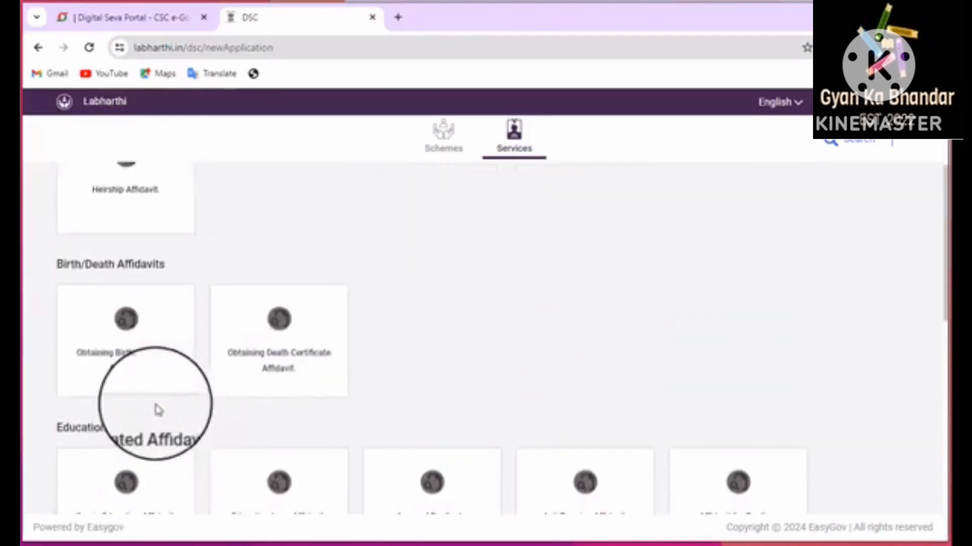
scroll(154, 403, up, 4)
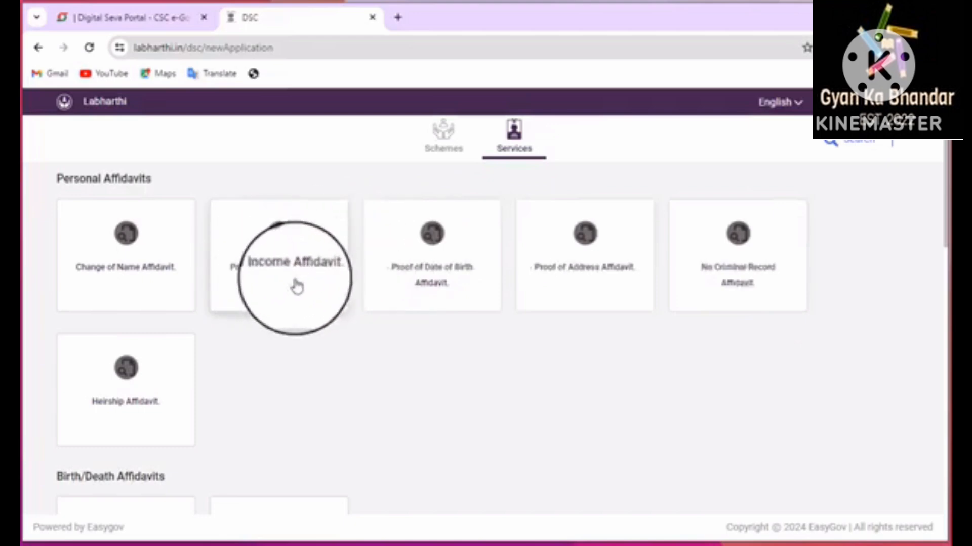
Open the Proof of Date of Birth Affidavit, selecting Male gender and Uttar Pradesh state
click(394, 277)
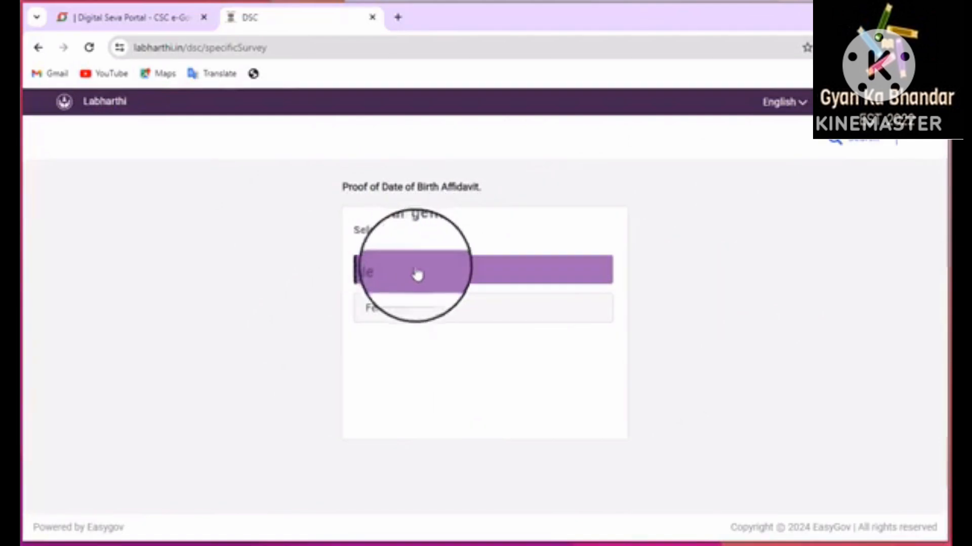
click(417, 275)
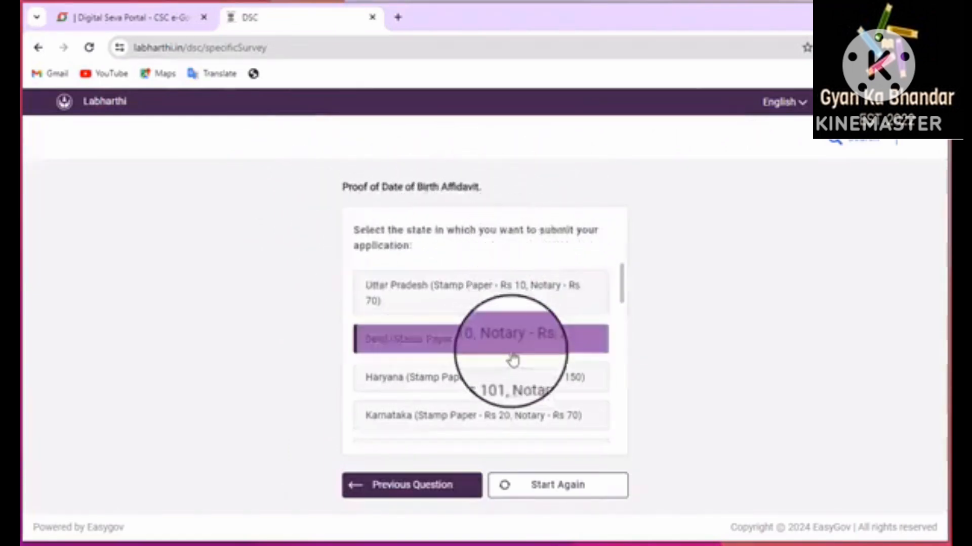
scroll(516, 395, down, 5)
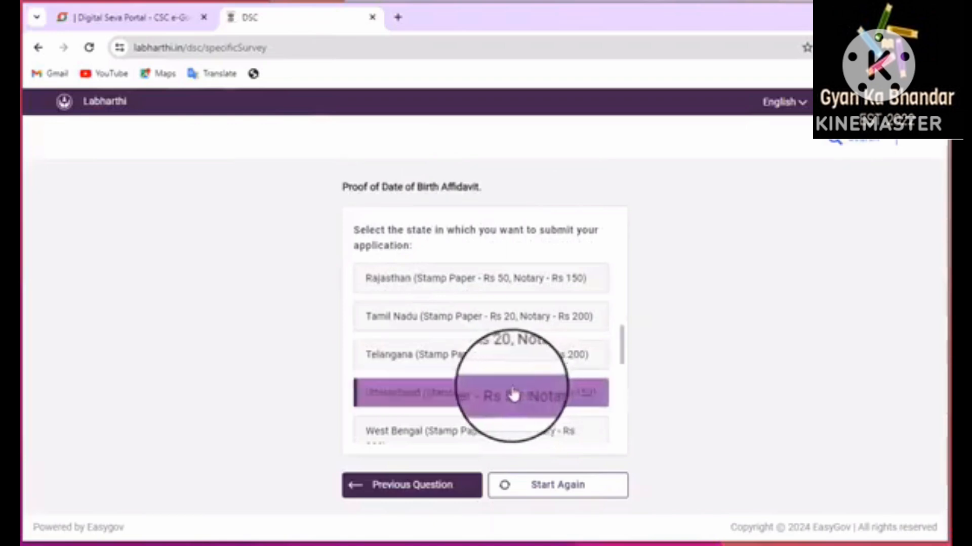
scroll(513, 398, down, 5)
scroll(510, 402, up, 10)
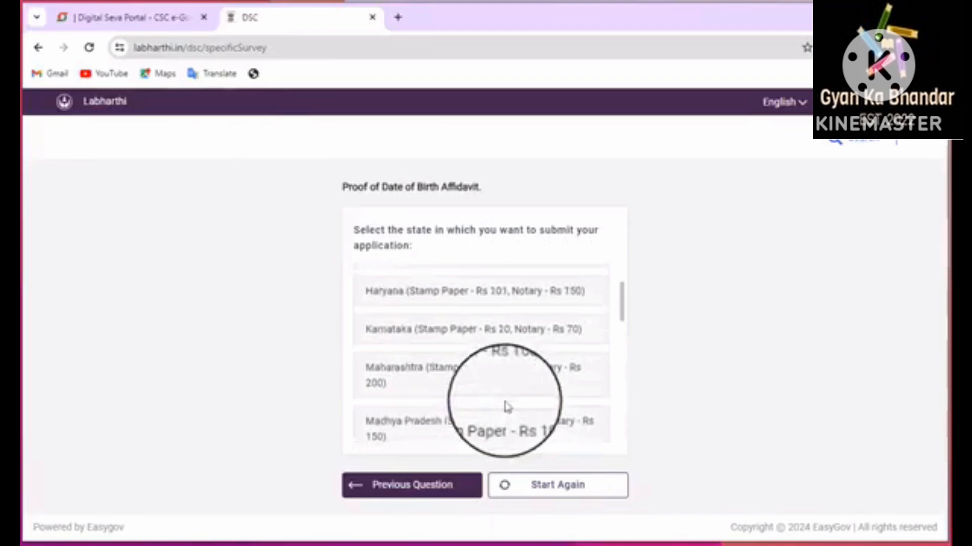
scroll(508, 404, up, 2)
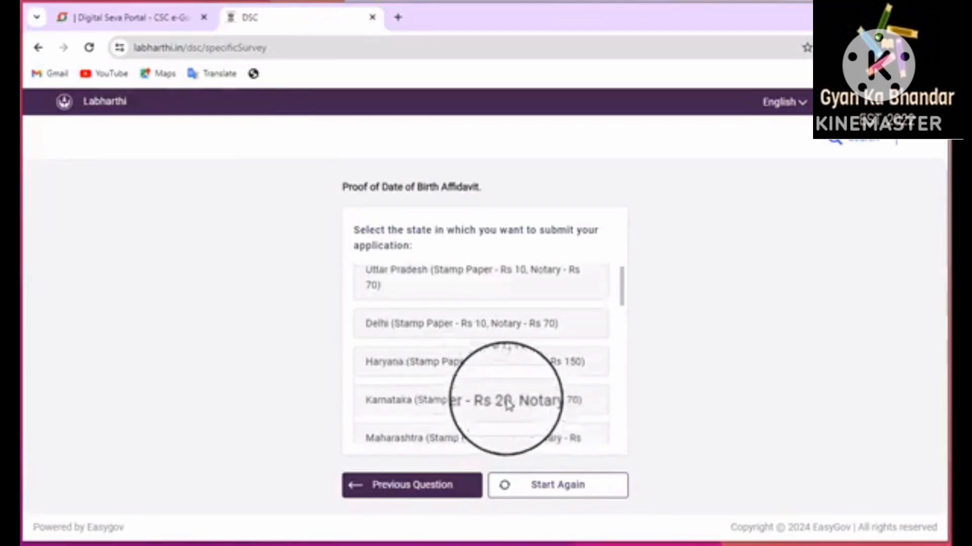
click(507, 405)
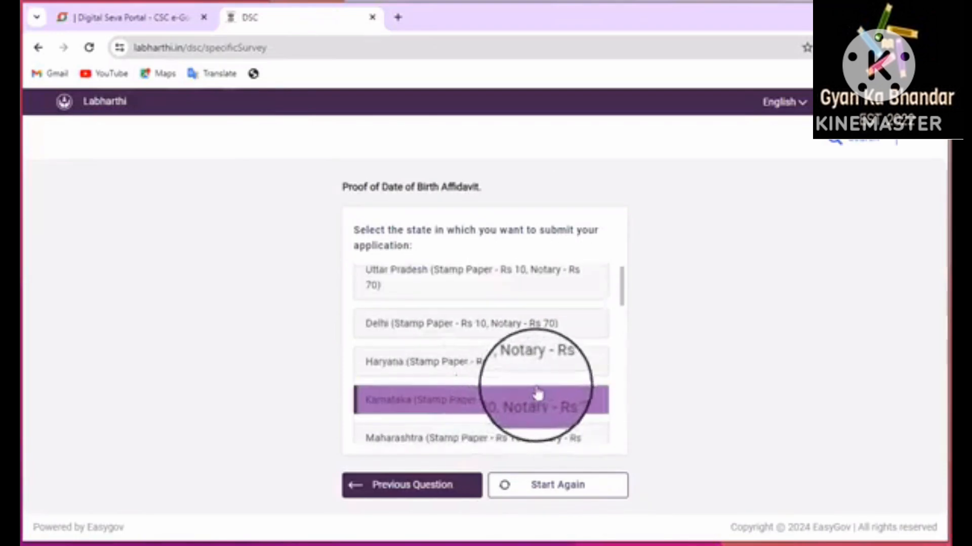
scroll(454, 333, down, 3)
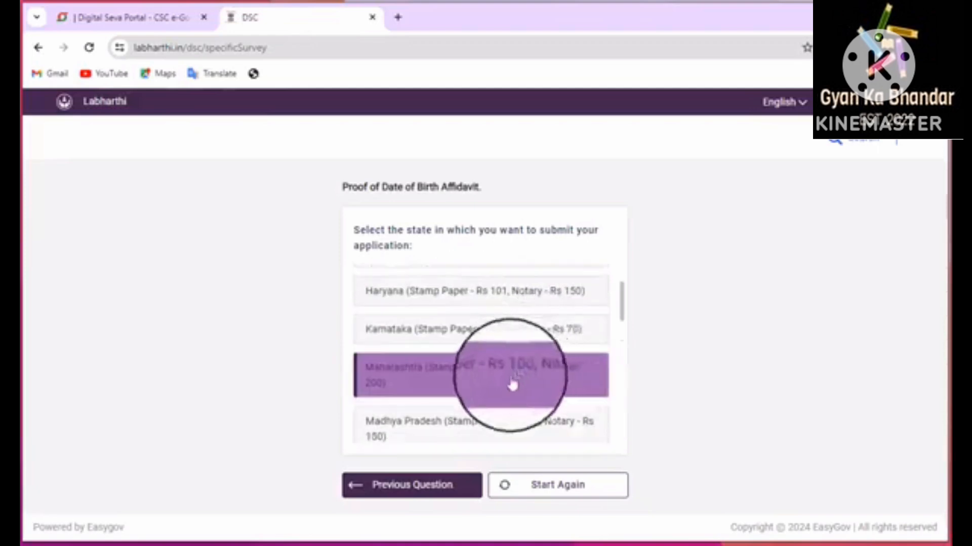
scroll(485, 408, up, 3)
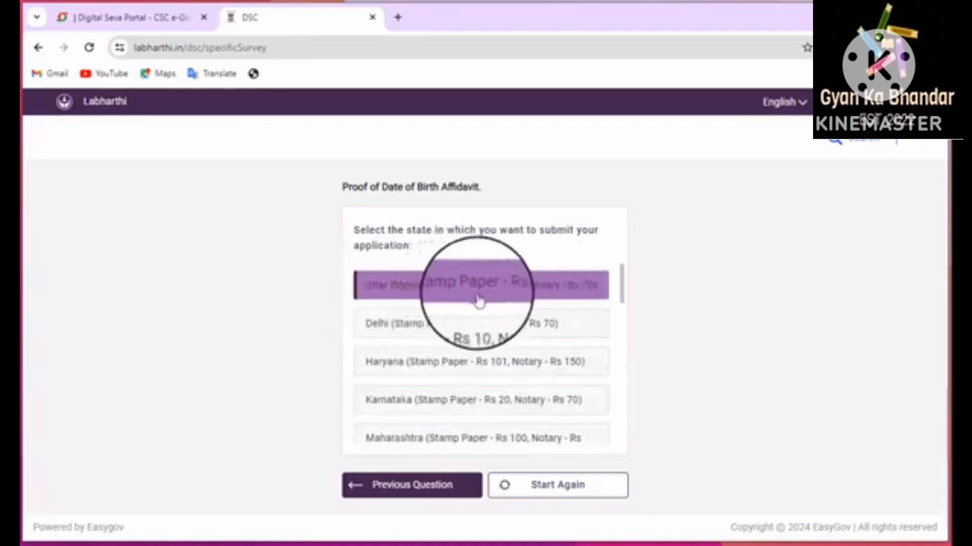
click(551, 297)
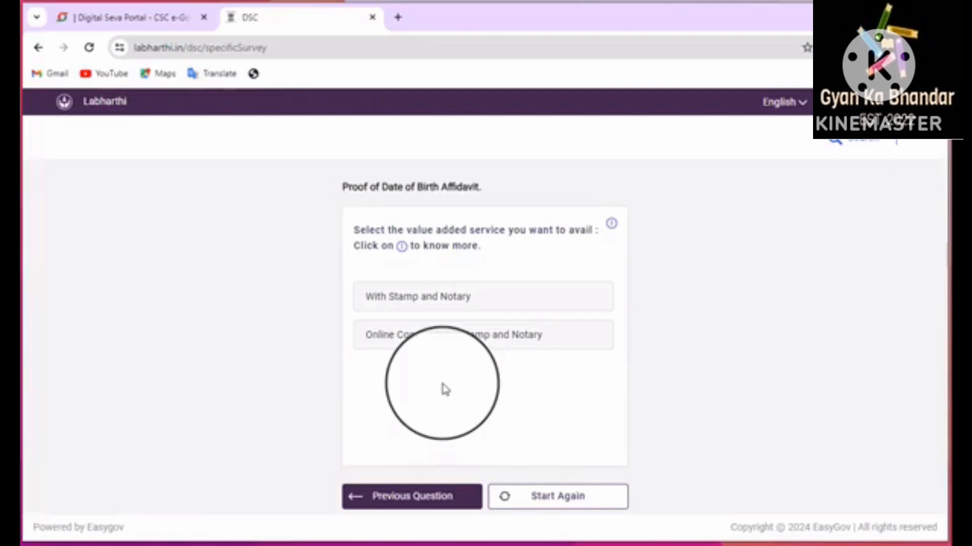
Choose With Stamp and Notary and verify the customer's mobile number with its OTP
click(425, 304)
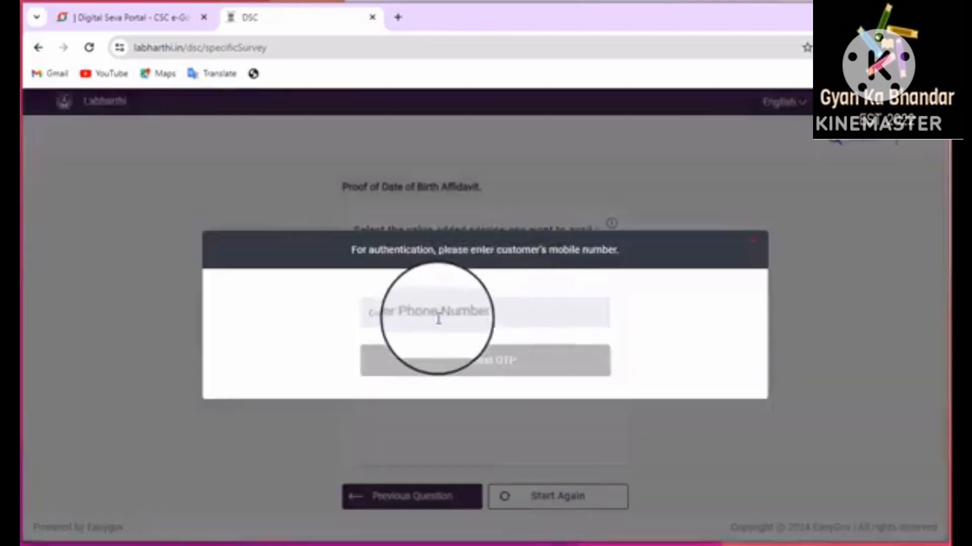
click(415, 314)
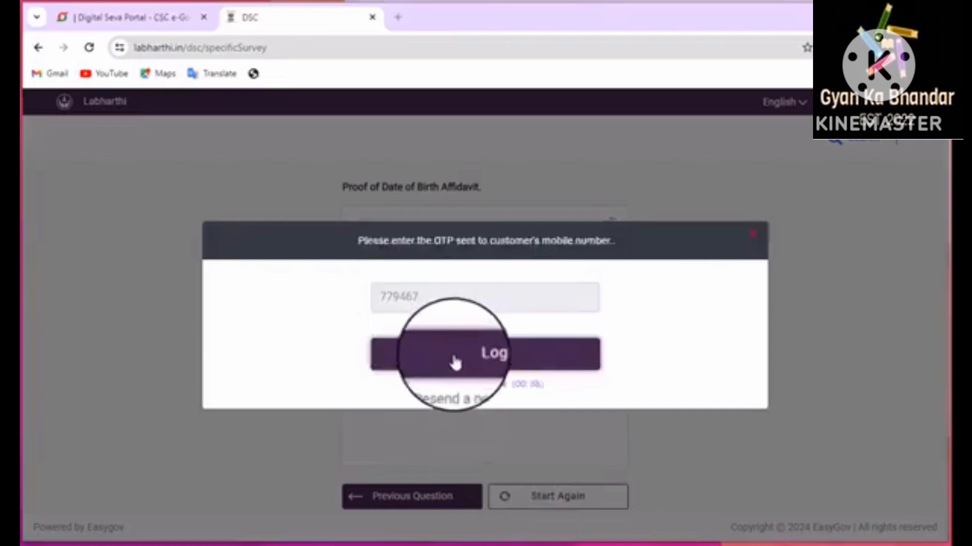
click(453, 360)
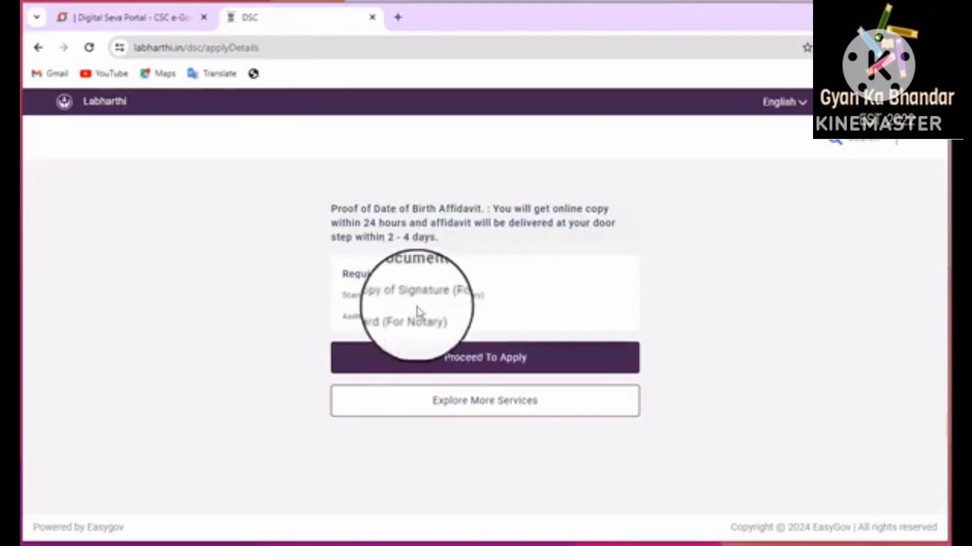
Fill applicant name, guardian name, house number and street from autofill suggestions
click(495, 359)
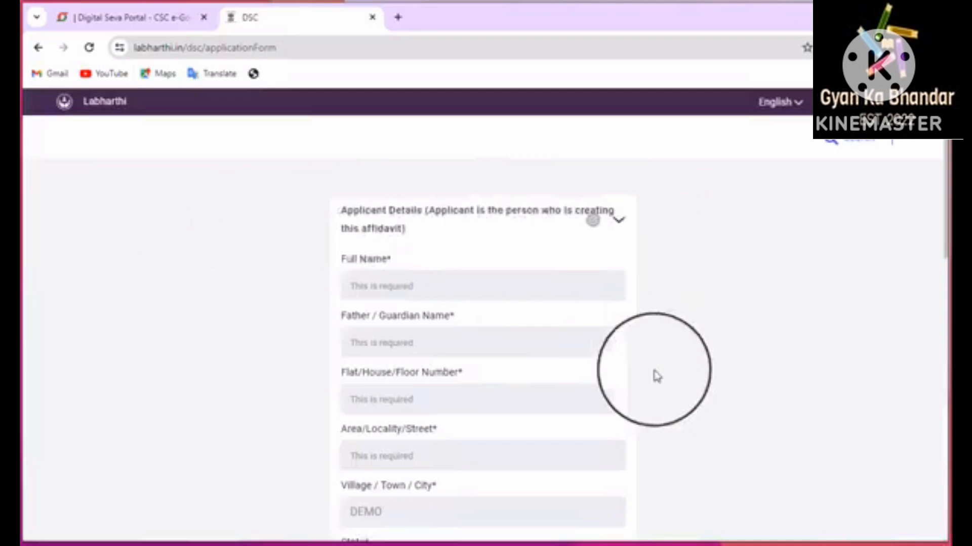
click(406, 279)
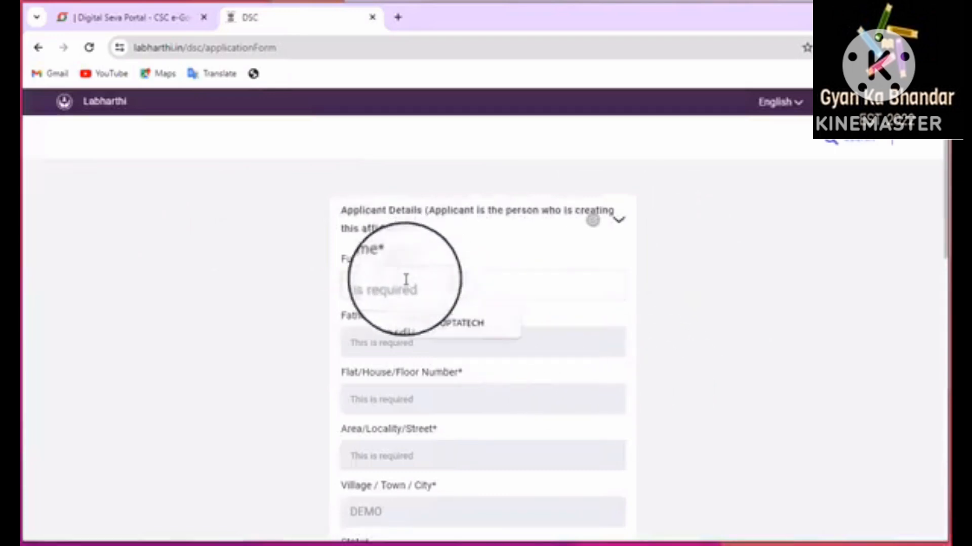
click(451, 322)
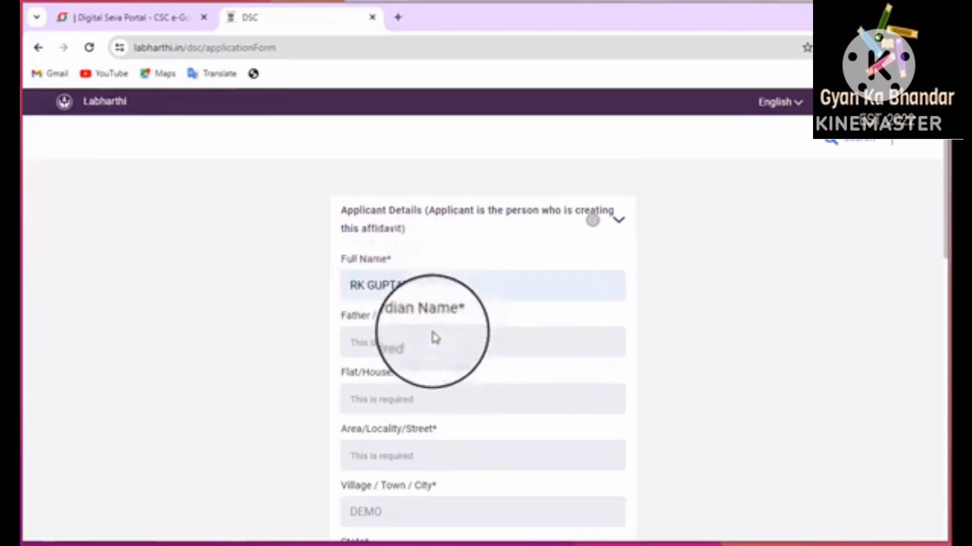
click(434, 332)
click(434, 379)
scroll(456, 354, down, 1)
click(404, 334)
click(434, 369)
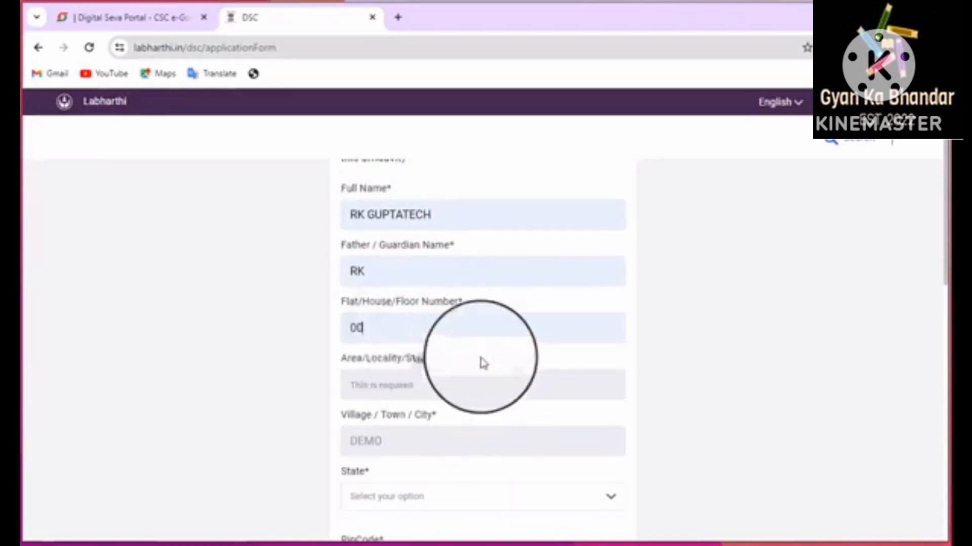
click(397, 390)
click(450, 434)
scroll(506, 464, down, 2)
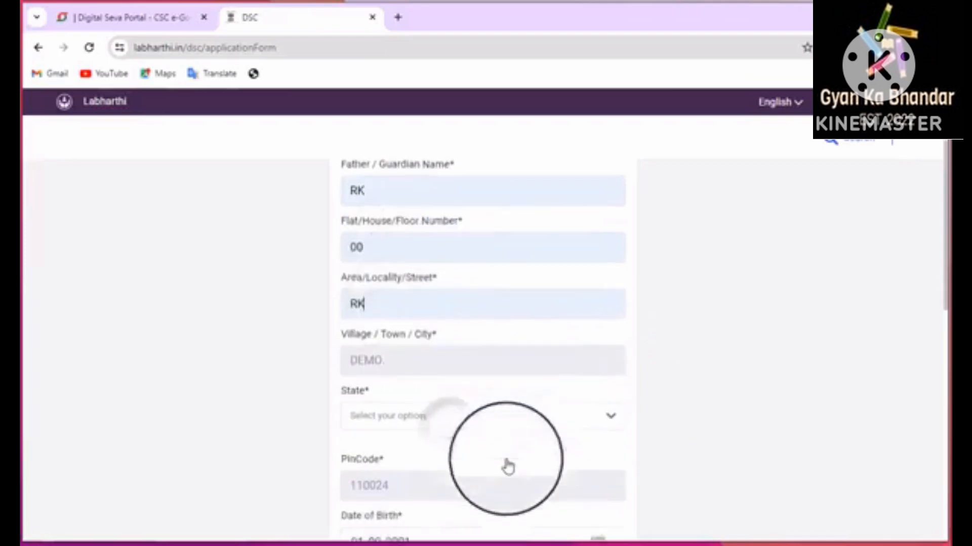
Correct the city entry to 'DEmo' and choose the applicant's state from the list
click(372, 307)
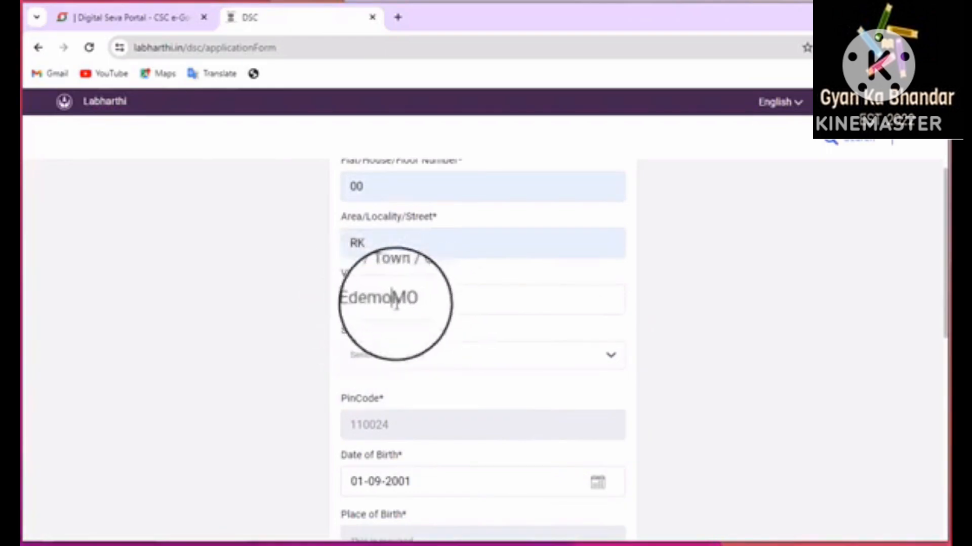
drag(418, 306, 370, 309)
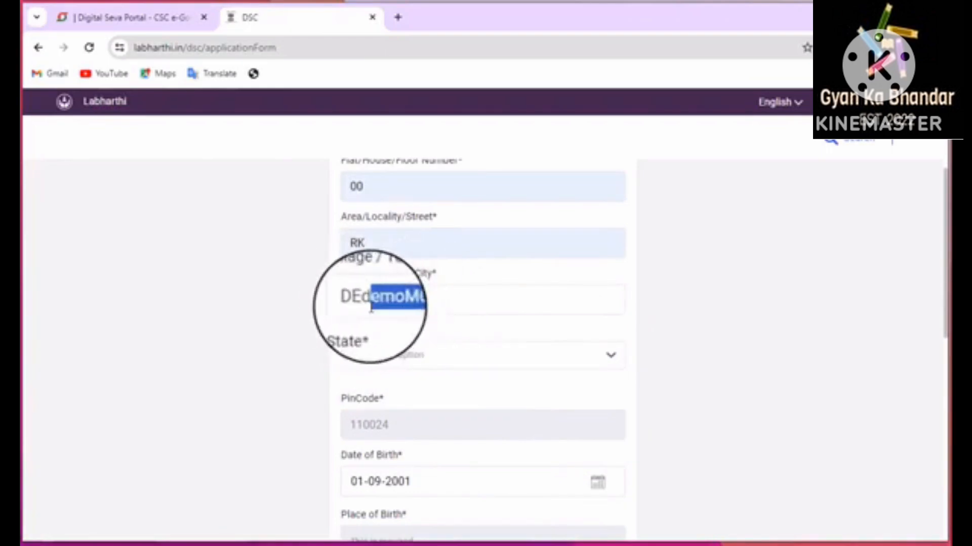
key(BackSpace)
key(BackSpace)
text(mo.)
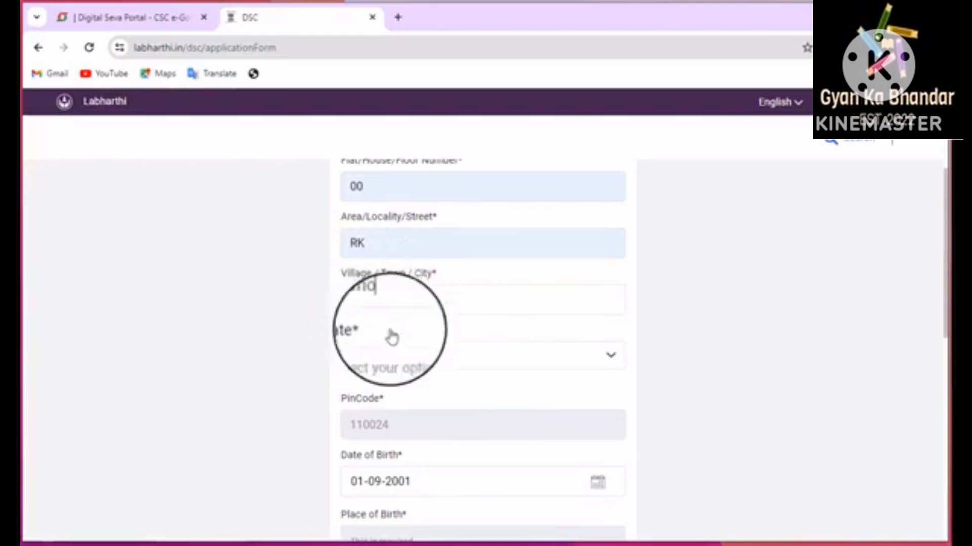
click(395, 356)
scroll(399, 511, down, 5)
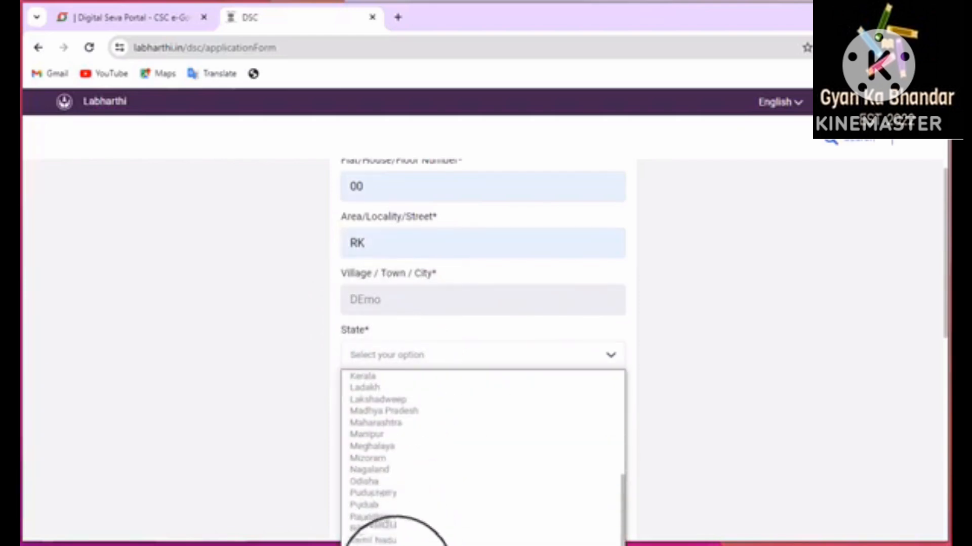
click(392, 527)
scroll(412, 462, down, 4)
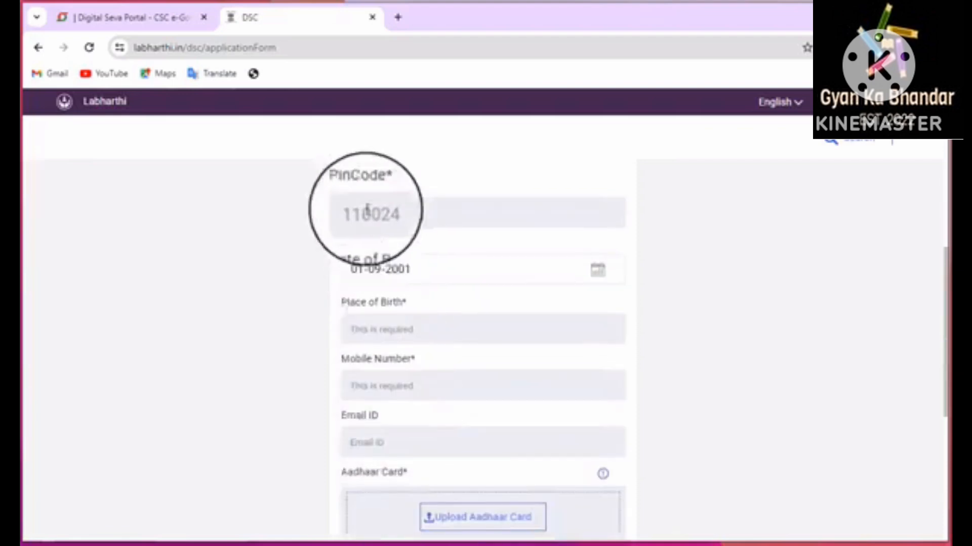
Replace the PinCode value with 123456
click(354, 213)
text(60)
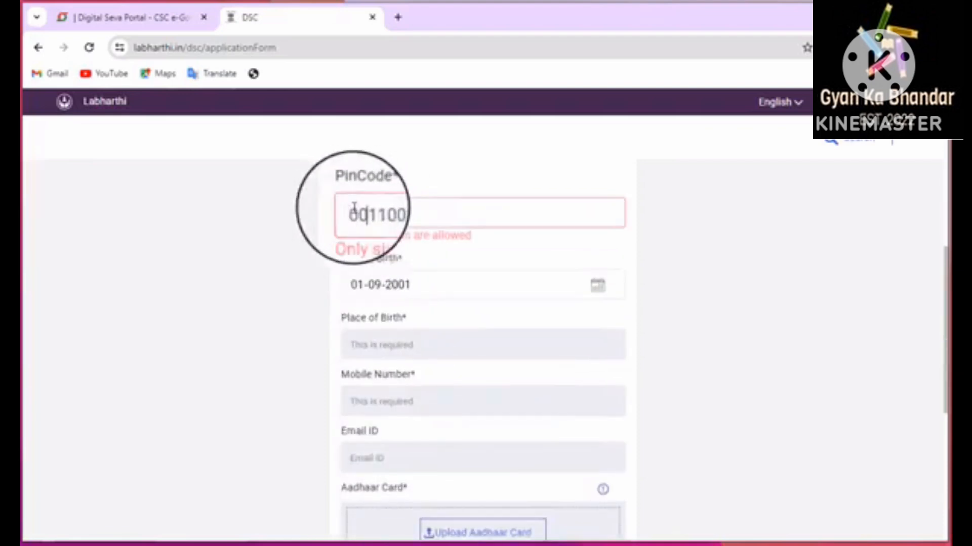
drag(376, 213, 348, 216)
key(BackSpace)
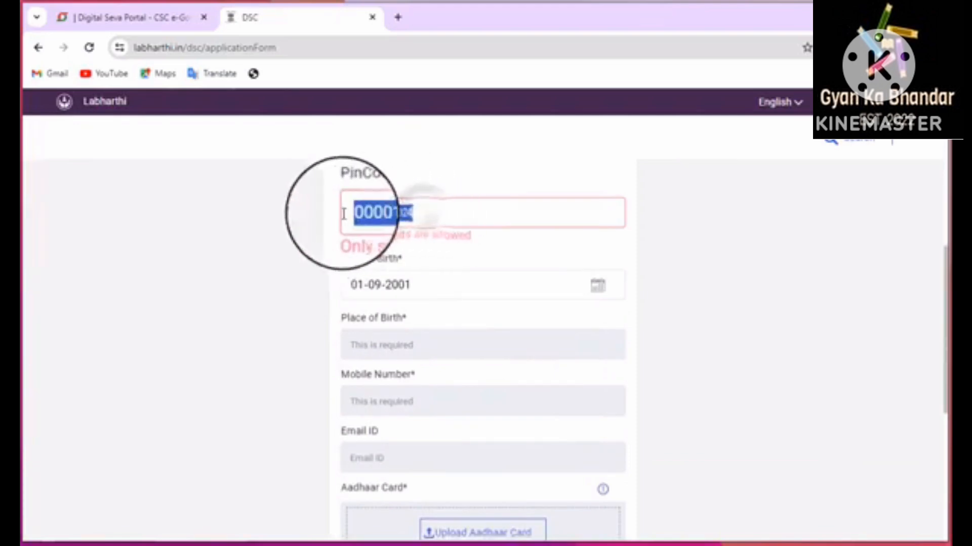
key(ctrl+a)
text(123456)
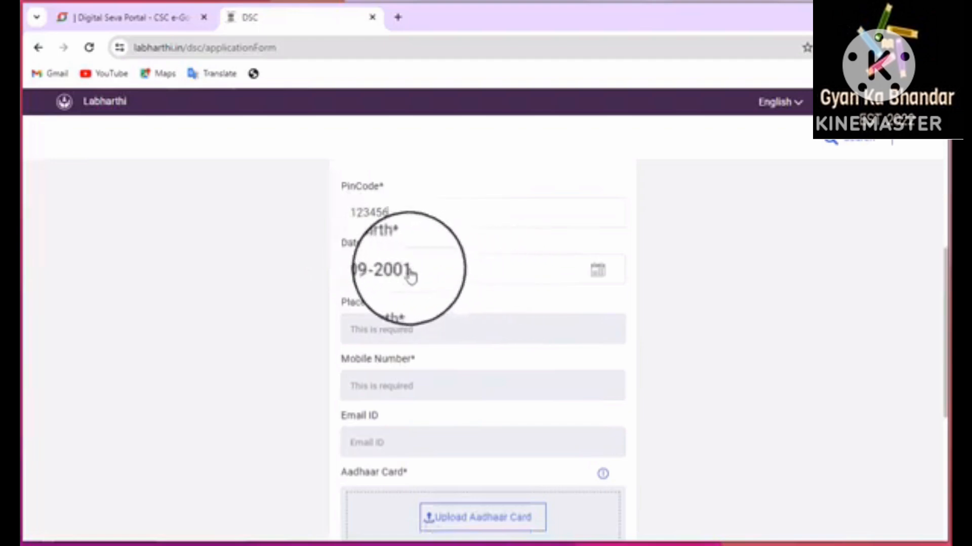
Pick 1 March 1997 in the calendar, making the date of birth 01-03-1997
click(599, 272)
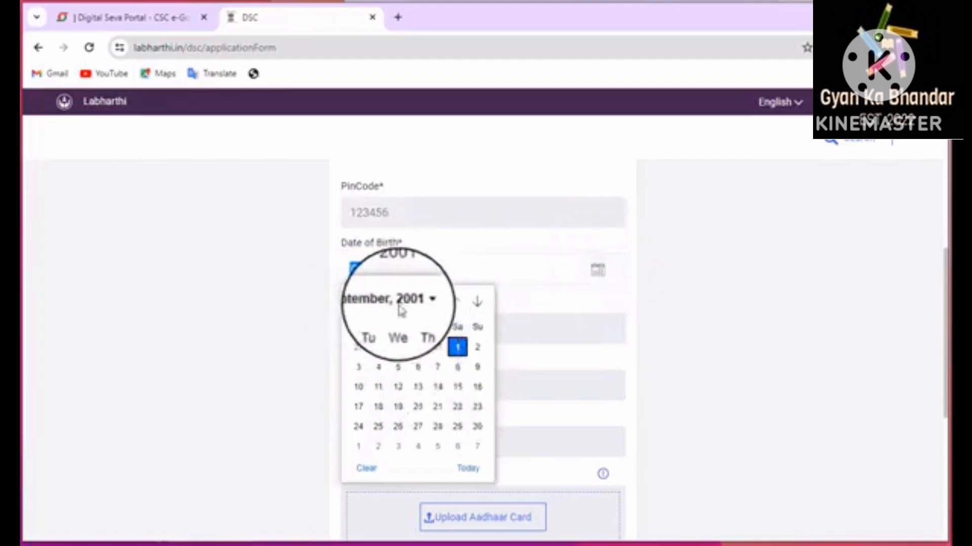
click(407, 302)
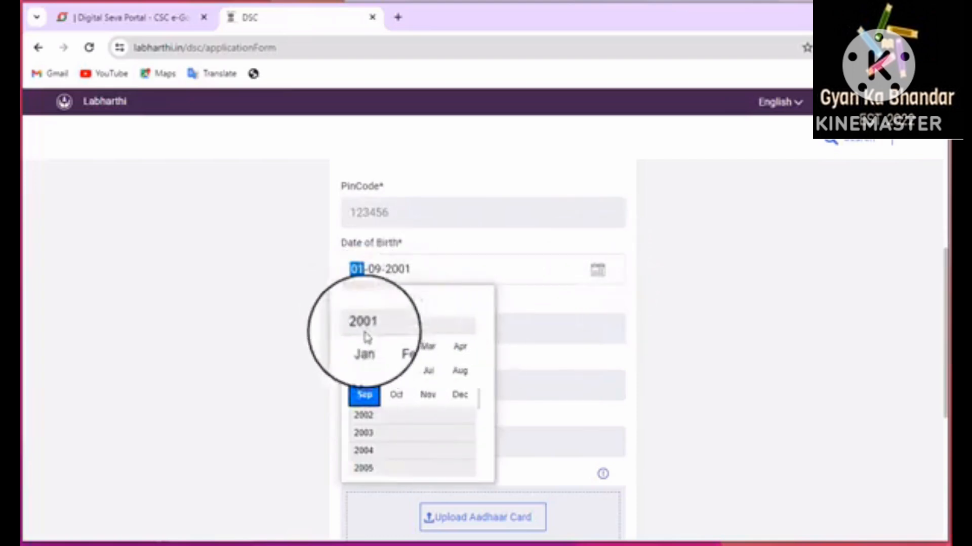
scroll(384, 406, up, 1)
scroll(372, 369, up, 5)
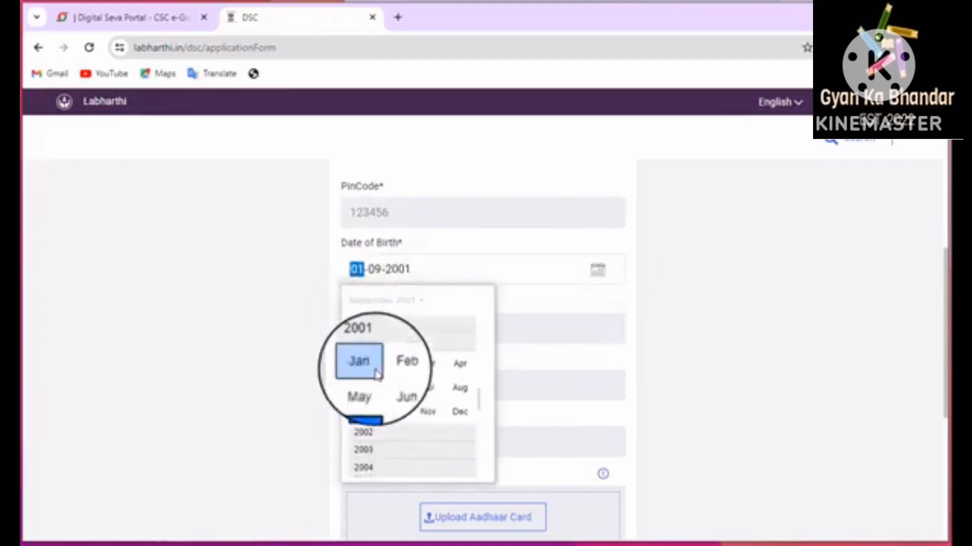
click(367, 320)
click(428, 340)
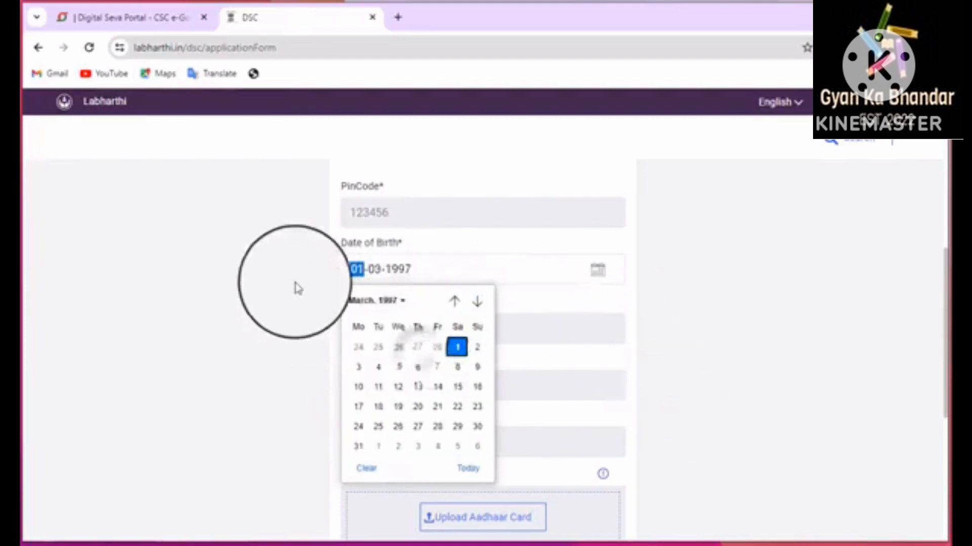
click(457, 347)
Enter 'up' as Place of Birth and type the applicant's mobile number
click(378, 334)
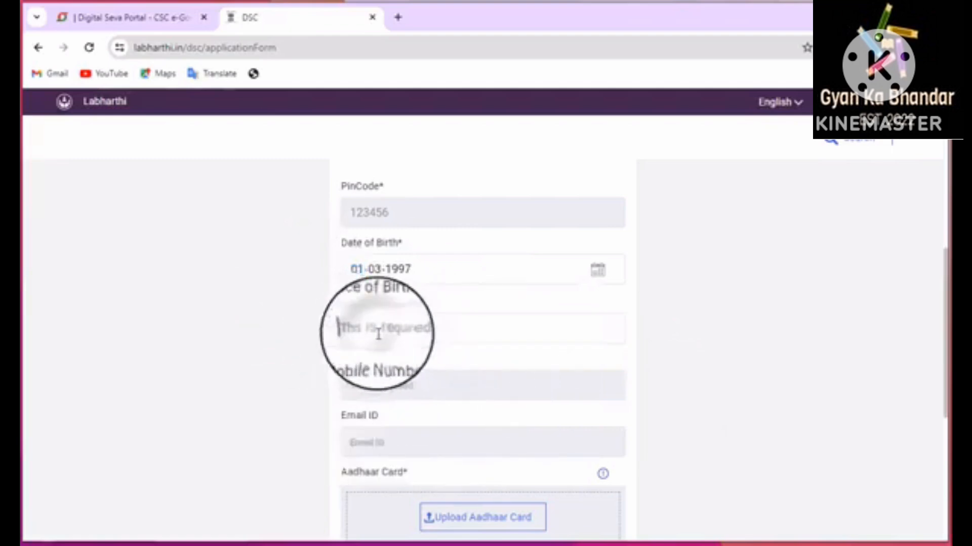
text(up)
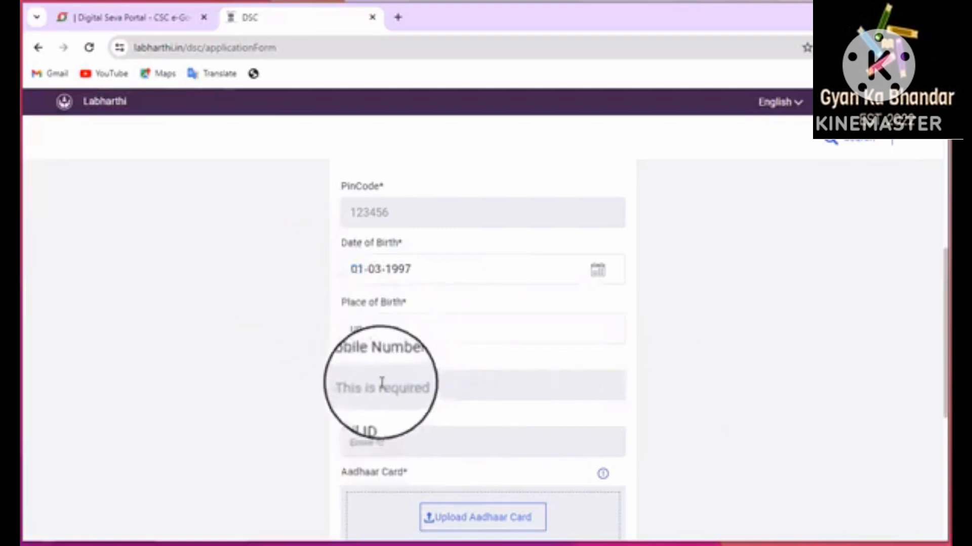
click(385, 383)
text(123)
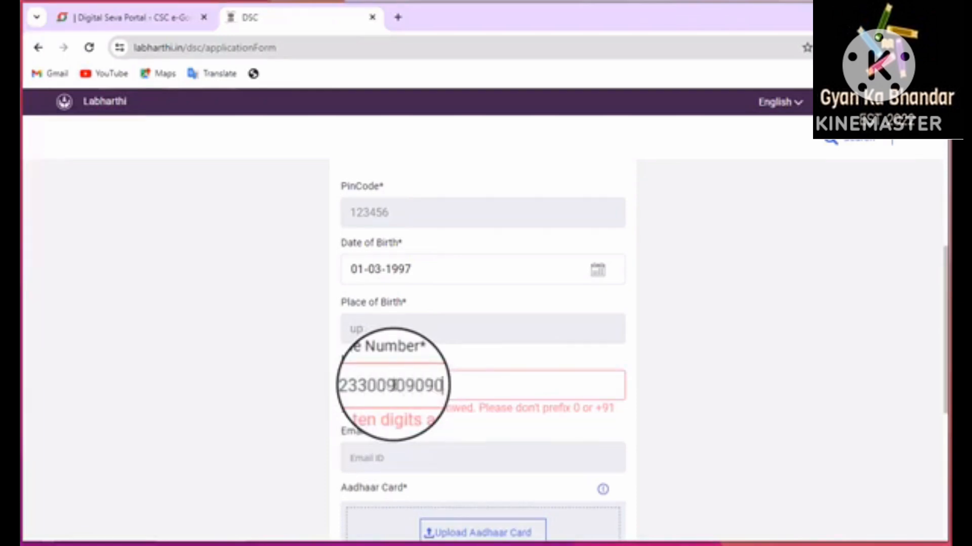
key(BackSpace)
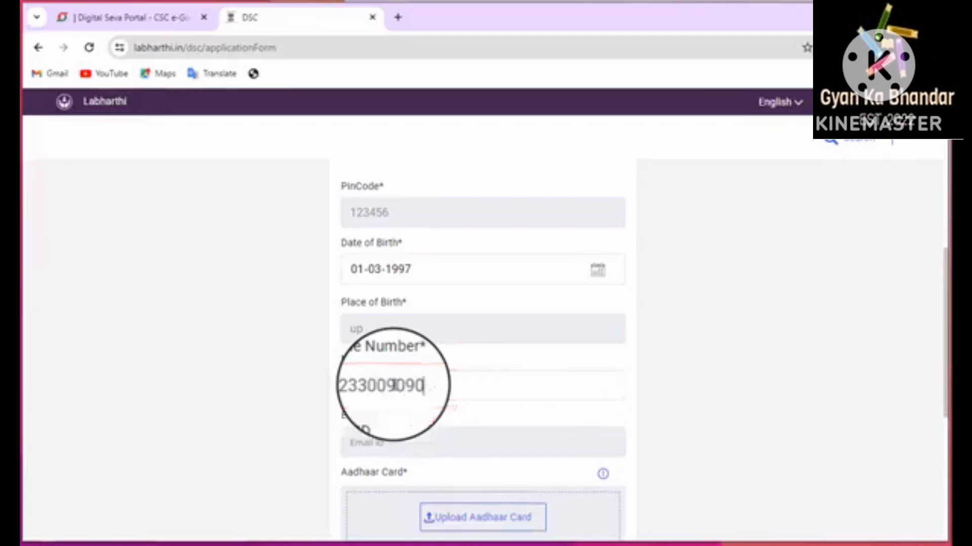
scroll(499, 449, down, 1)
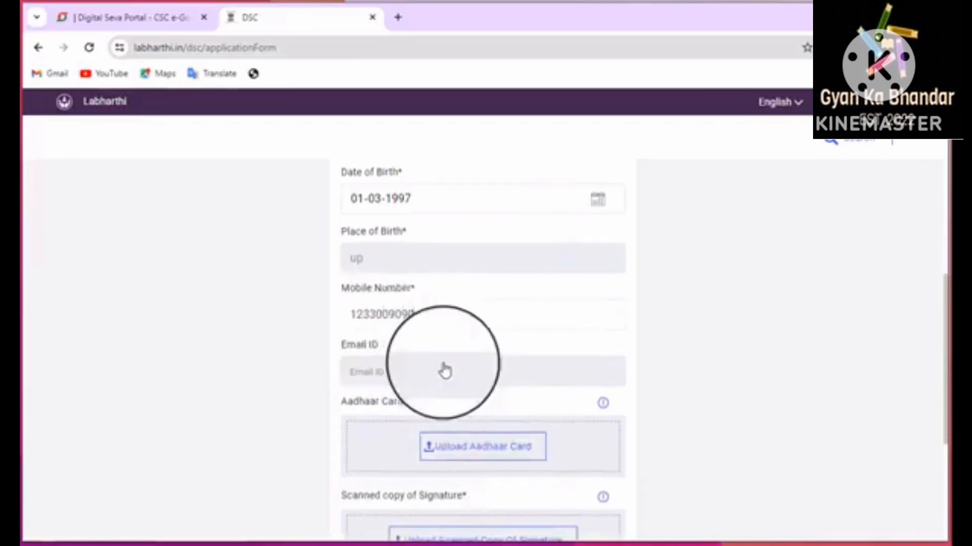
Fill the Email ID field from the saved e-mail suggestion
click(366, 374)
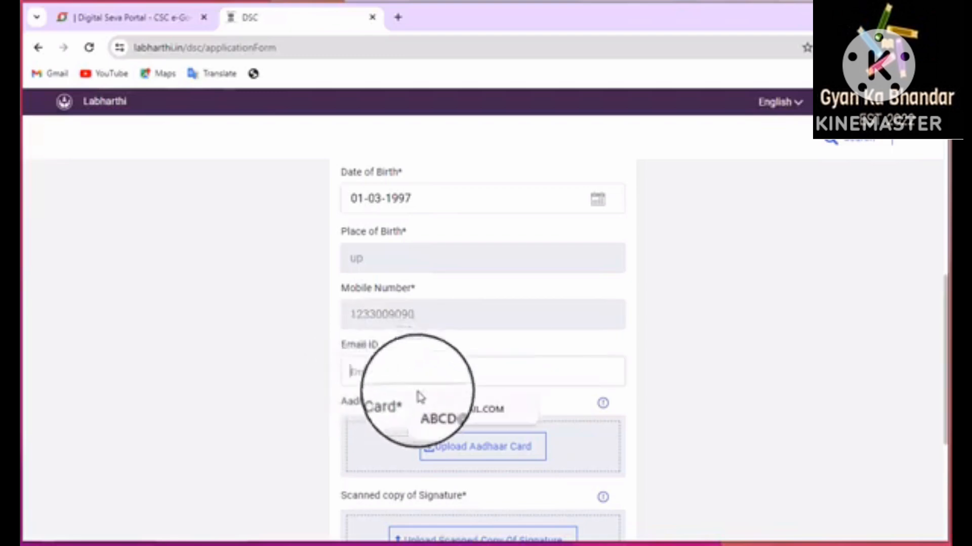
click(440, 418)
scroll(498, 405, down, 1)
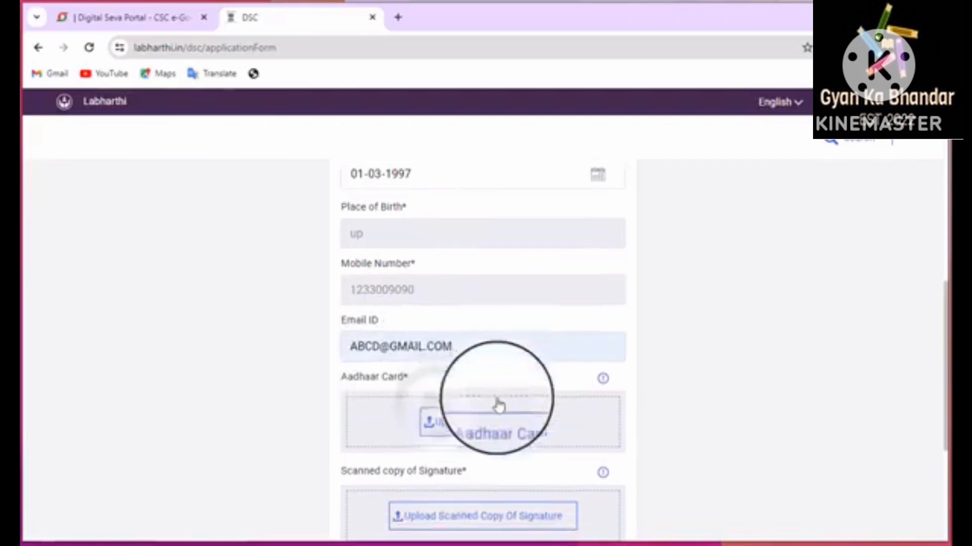
scroll(499, 405, down, 1)
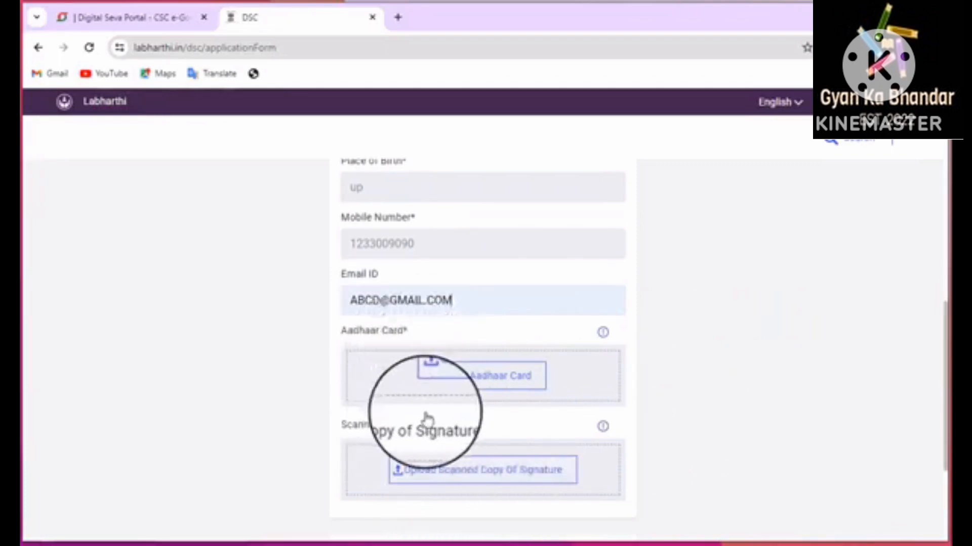
scroll(425, 422, down, 4)
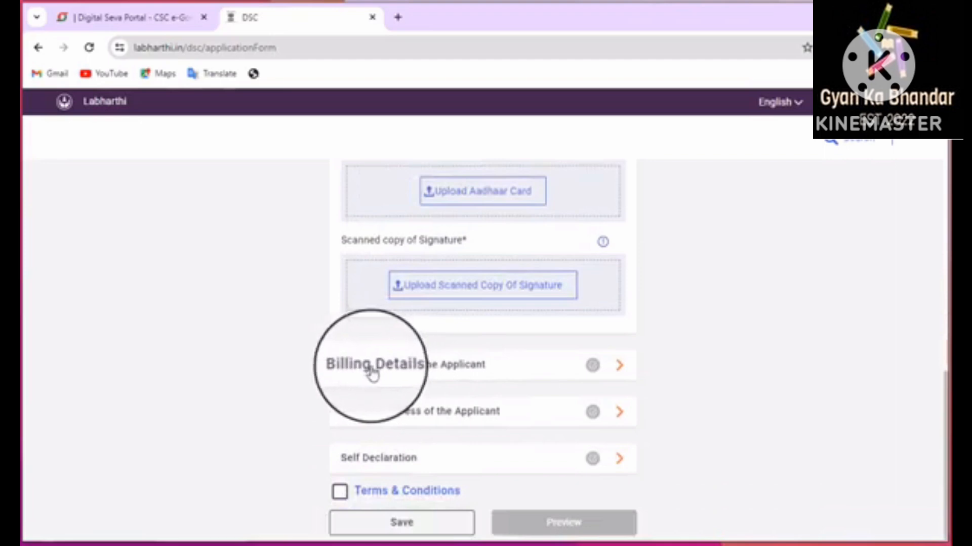
Expand Billing Details of the Applicant to view its empty name, address, state and PIN fields
click(521, 373)
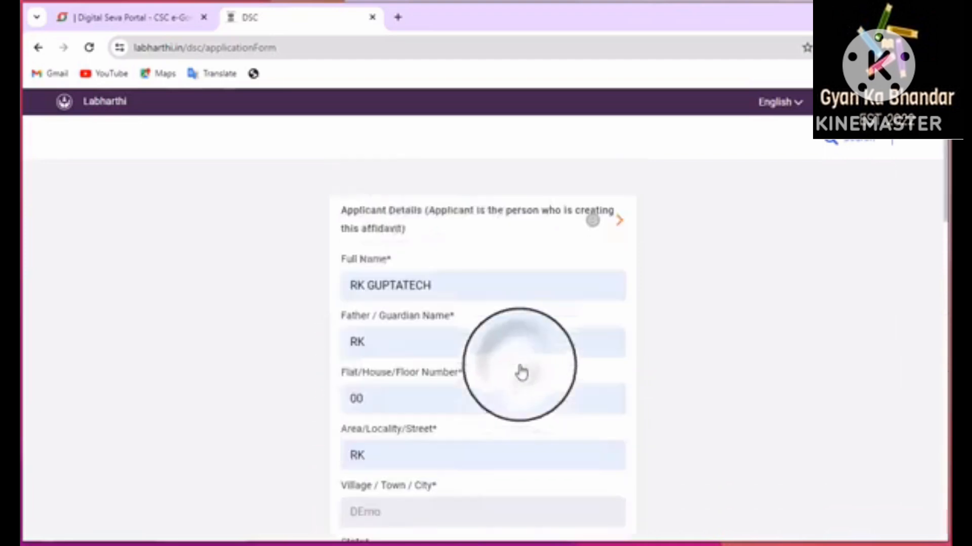
scroll(435, 366, down, 5)
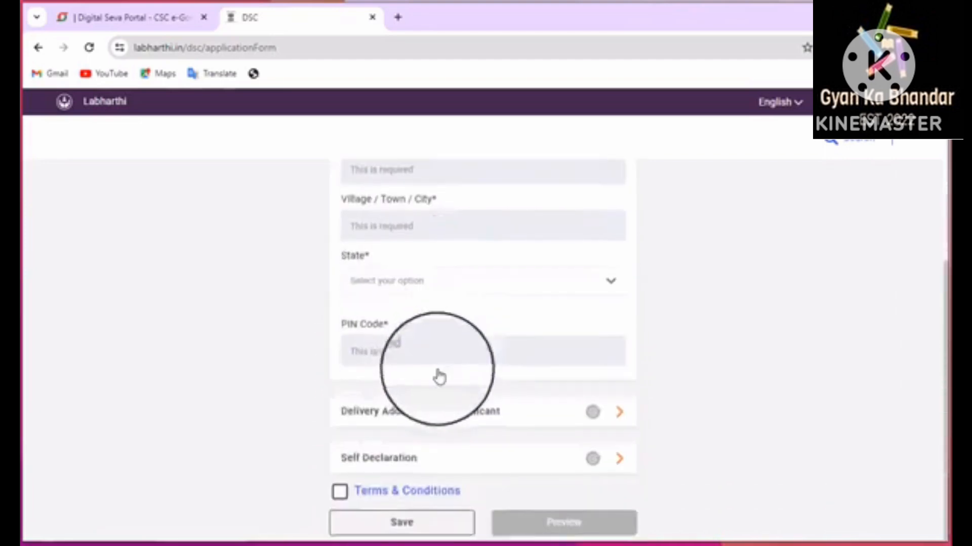
scroll(469, 364, up, 4)
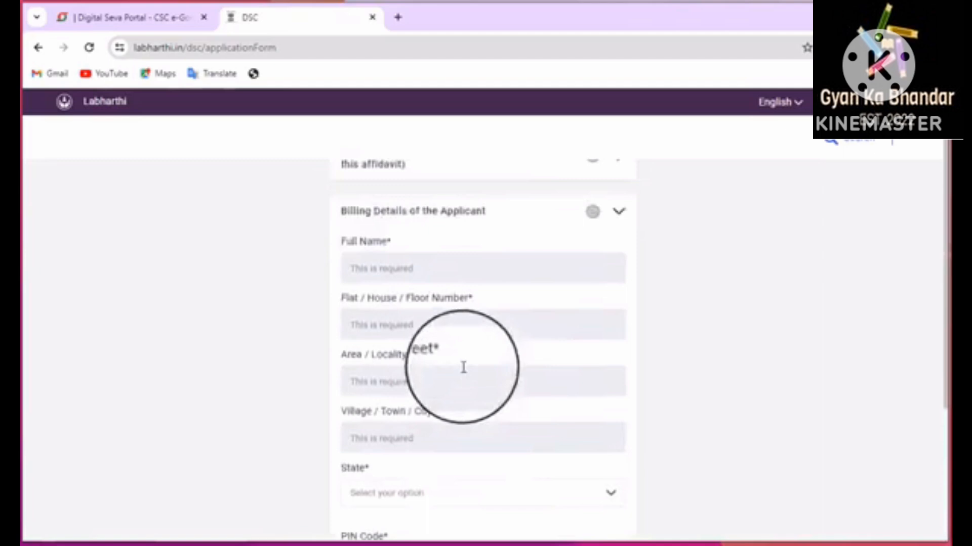
scroll(463, 368, down, 4)
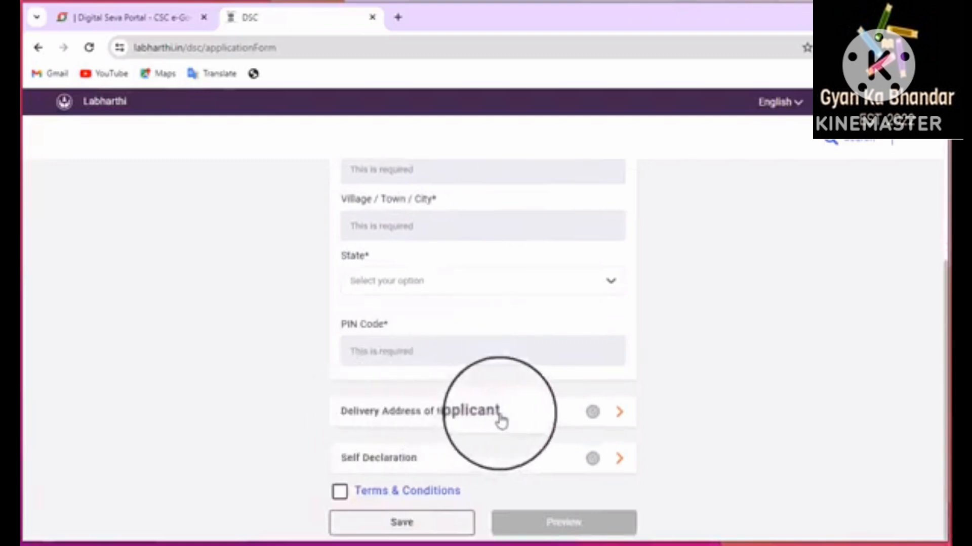
Expand Self Declaration, tick its confirmation checkbox, and tick Terms & Conditions
click(488, 457)
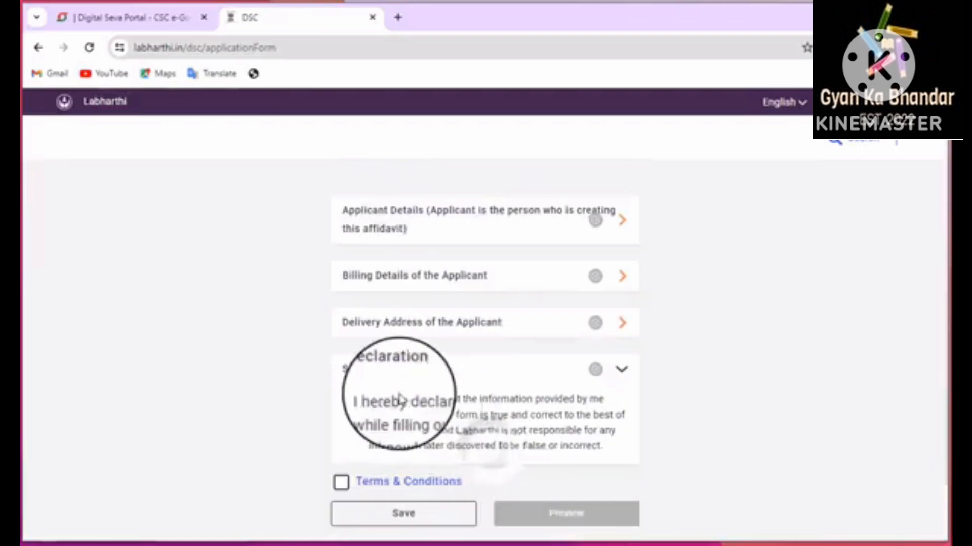
click(353, 401)
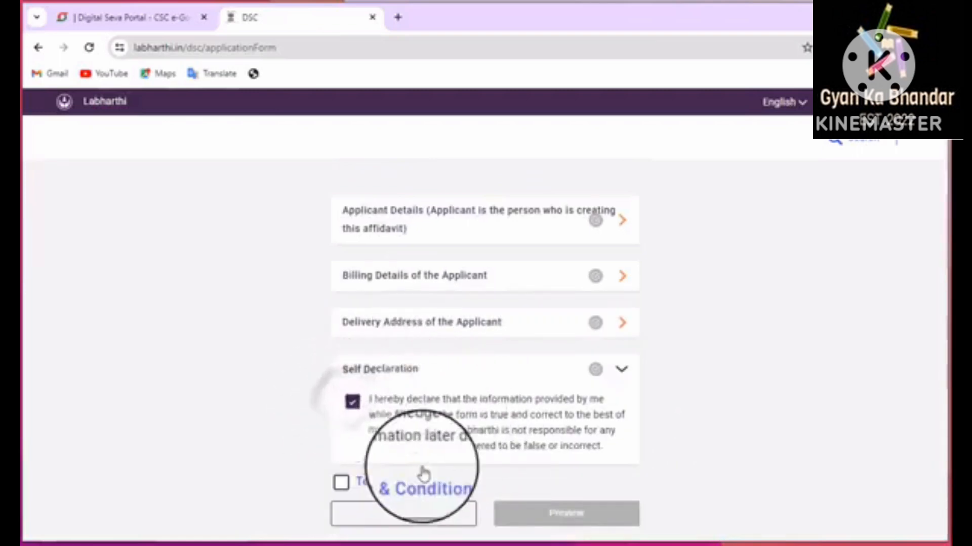
click(341, 483)
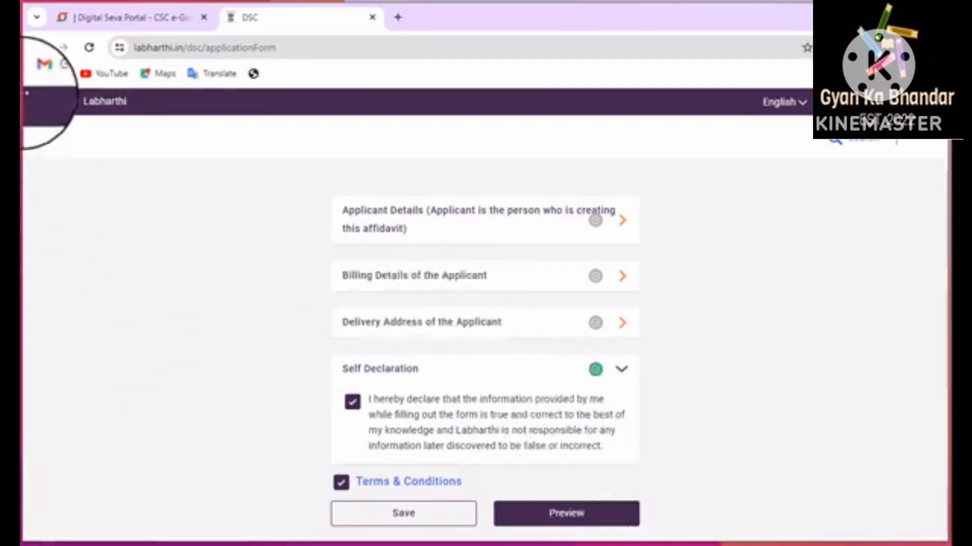
Return to Labharthi's application dashboard, decline saving the address, then switch to the Digital Seva Portal tab
click(103, 103)
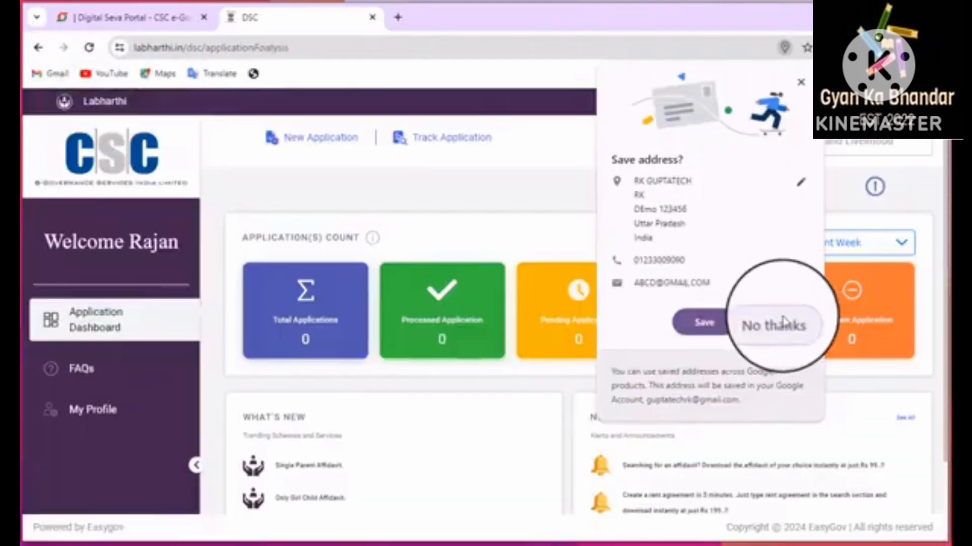
click(773, 325)
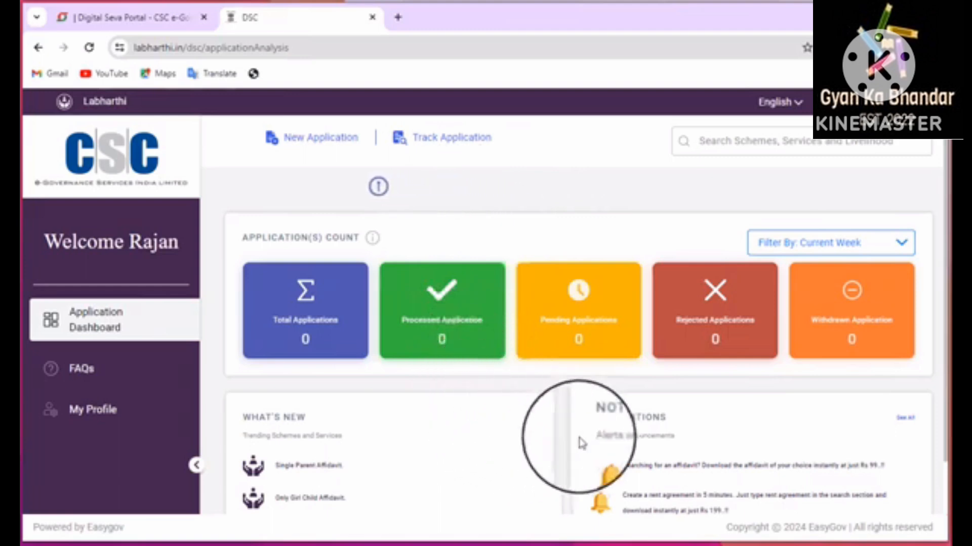
scroll(592, 440, down, 1)
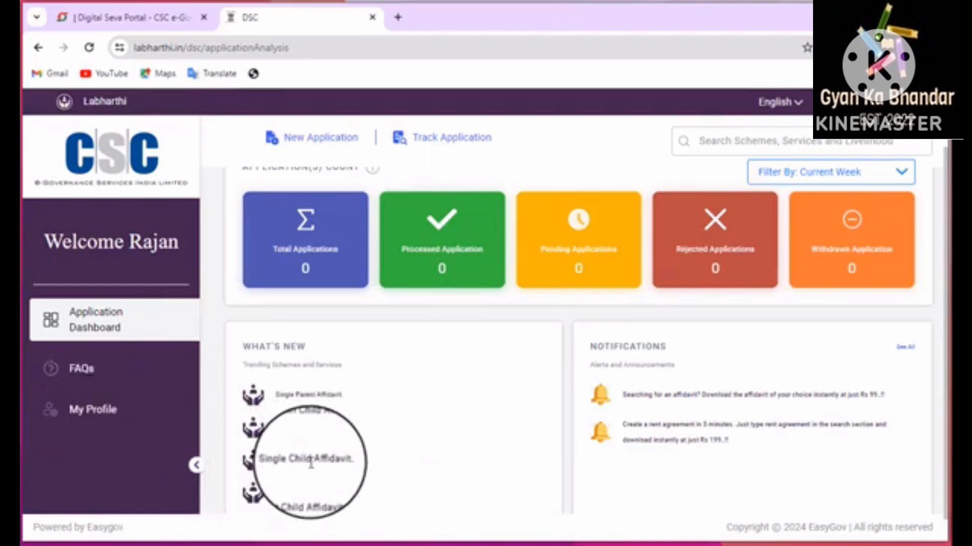
scroll(305, 489, up, 2)
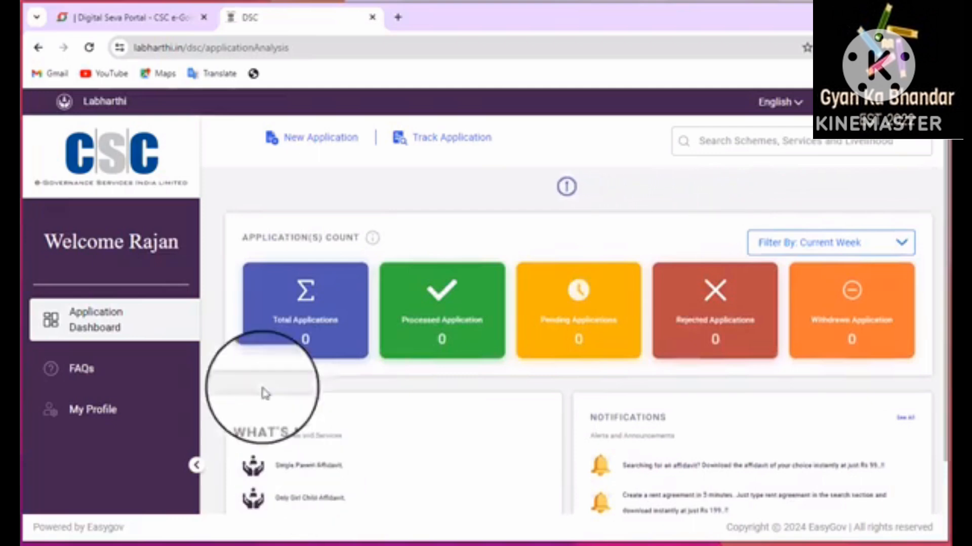
click(178, 13)
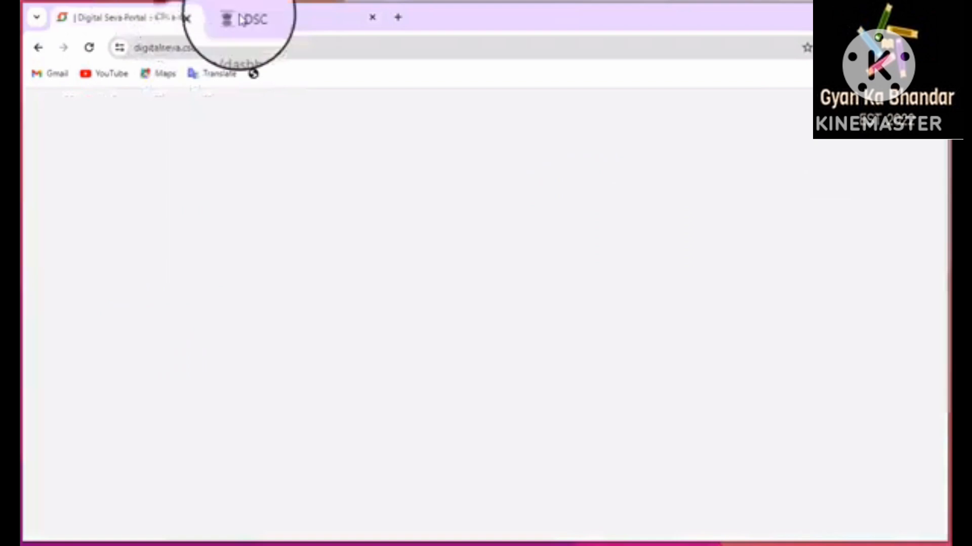